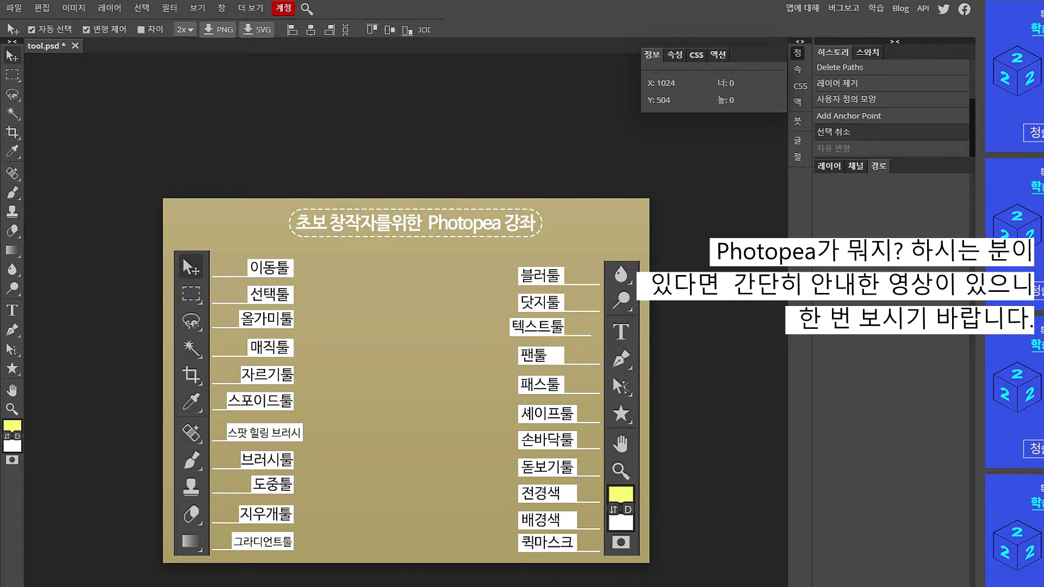
Check the settings list, then view the crop, magic wand and eraser tool flyouts
click(250, 8)
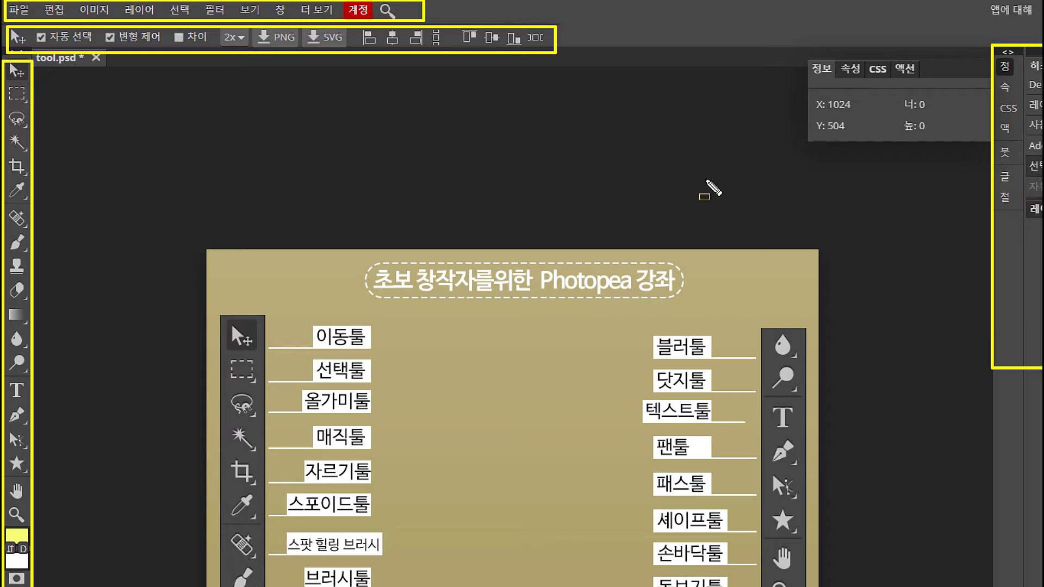
right_click(17, 166)
right_click(17, 143)
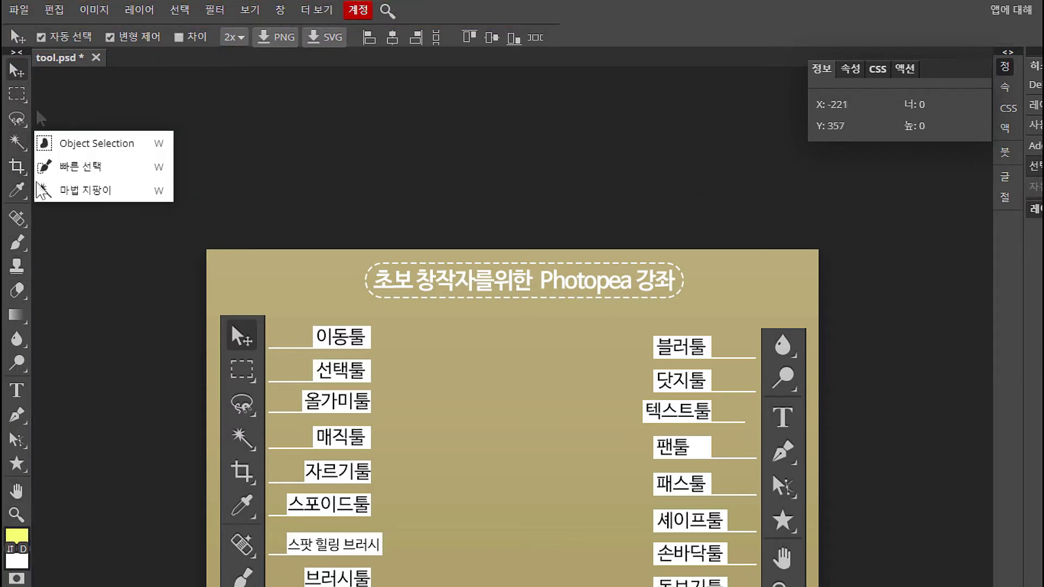
right_click(22, 289)
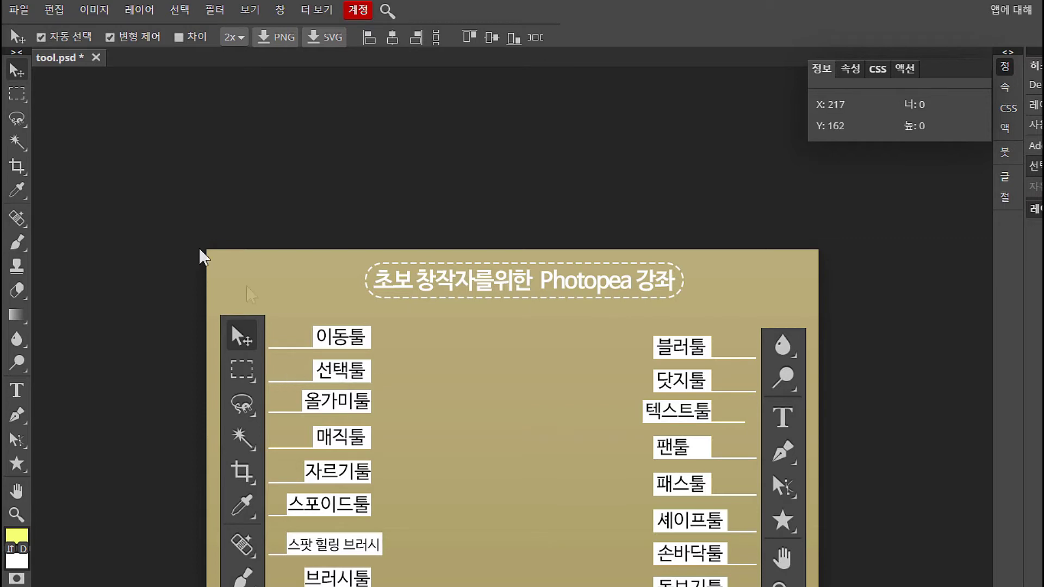
Switch to Rectangular Marquee, view marquee and lasso variants, and box the 매직툴 row
click(22, 94)
right_click(21, 95)
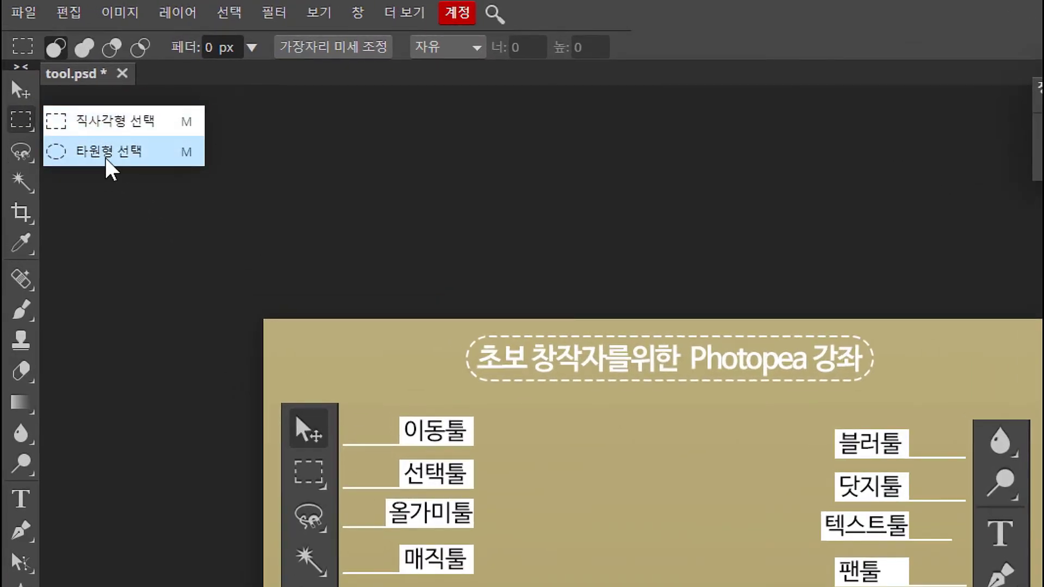
right_click(22, 153)
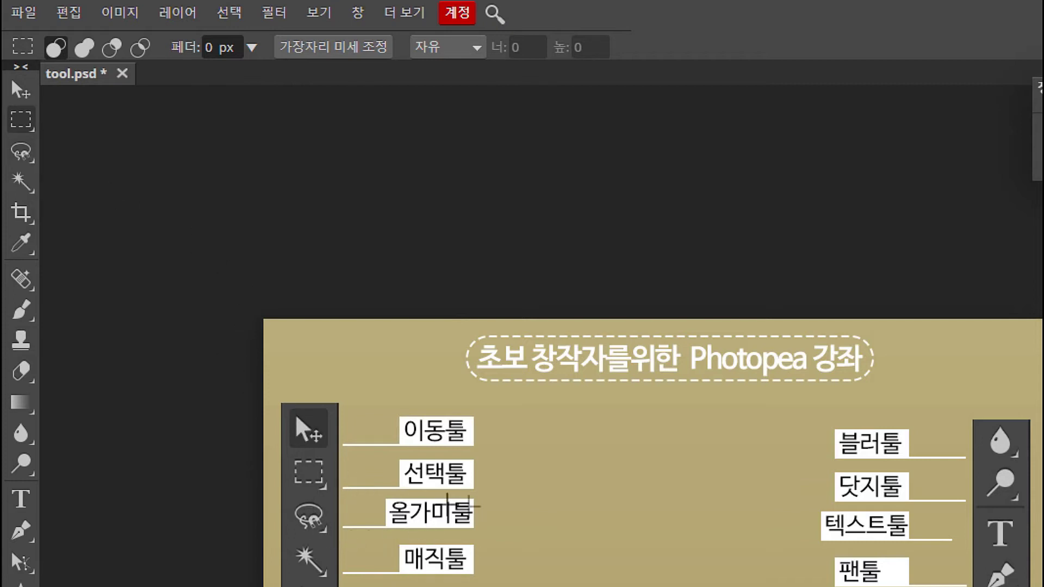
right_click(21, 153)
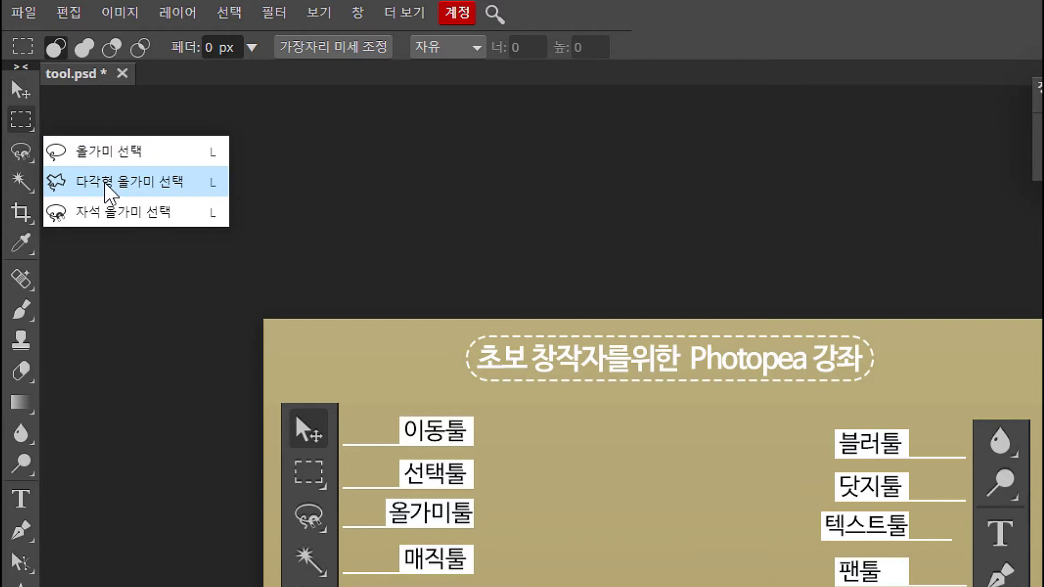
click(106, 185)
drag(364, 322, 462, 337)
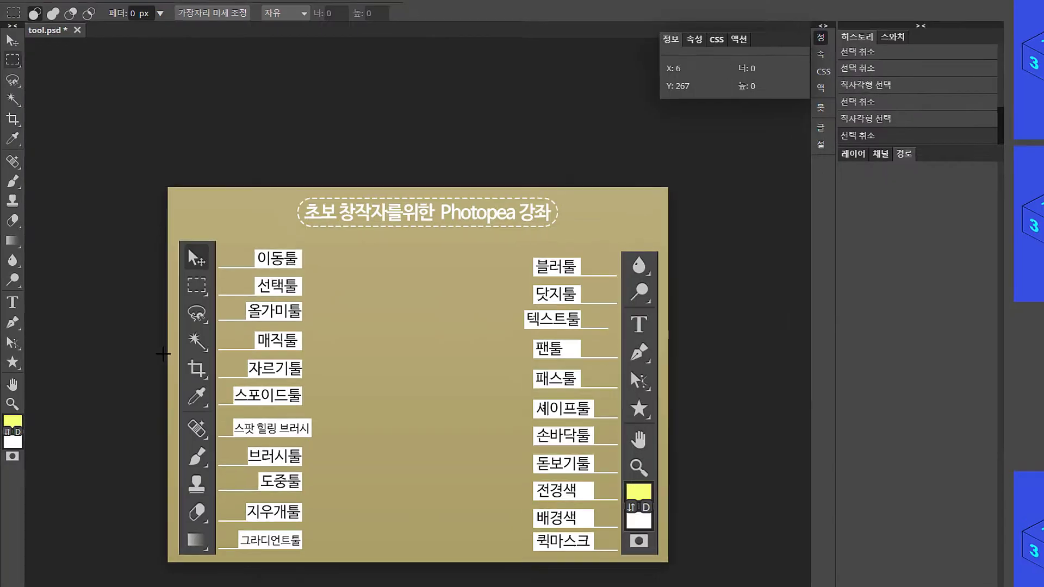
Marquee the 자르기툴, 스포이드툴, 스팟 힐링 브러시, 브러시툴, 지우개툴 and 그라디언트툴 rows in turn
drag(211, 294, 396, 327)
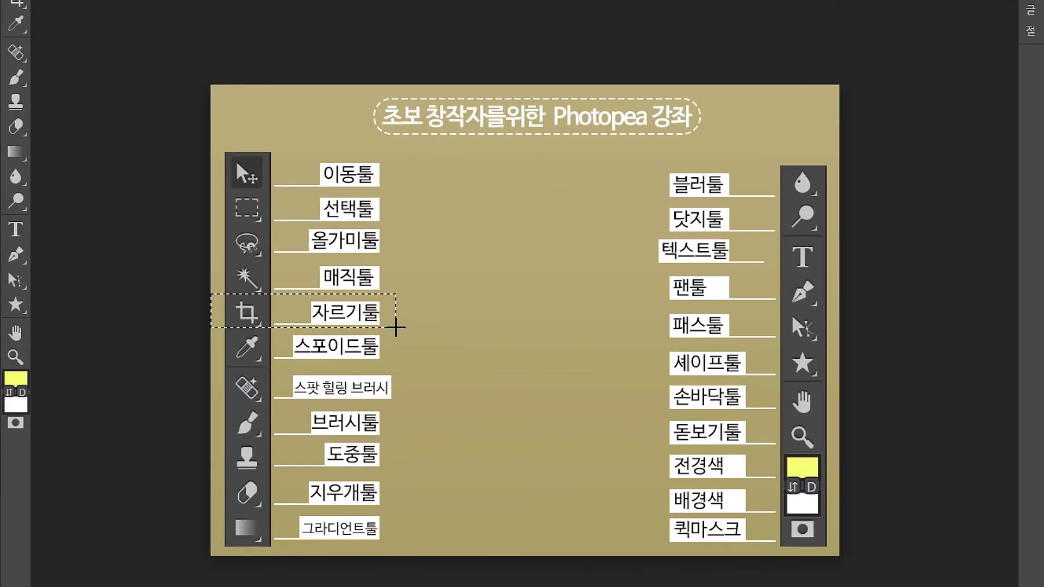
drag(211, 335, 387, 365)
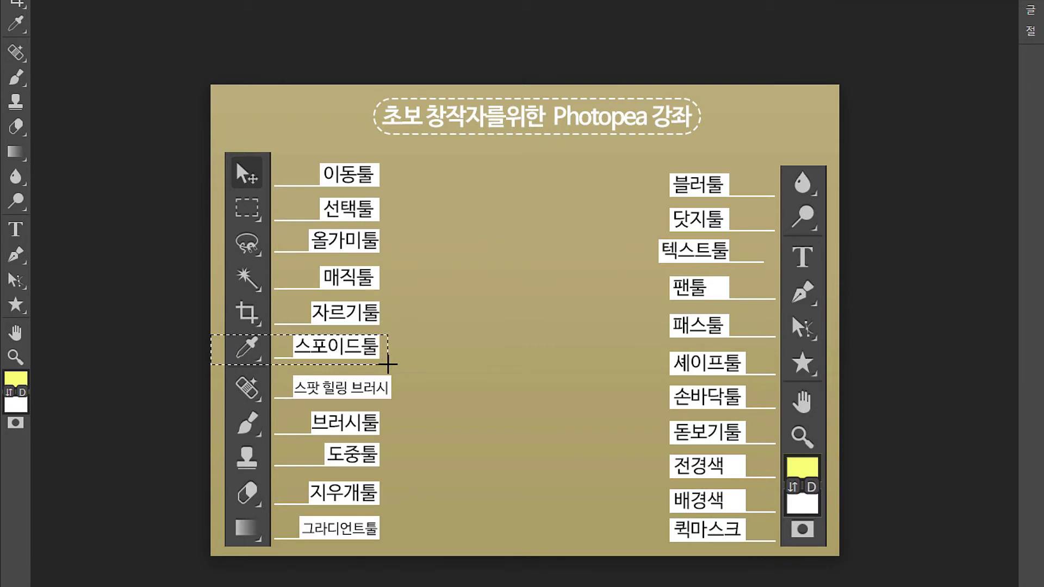
drag(215, 373, 400, 403)
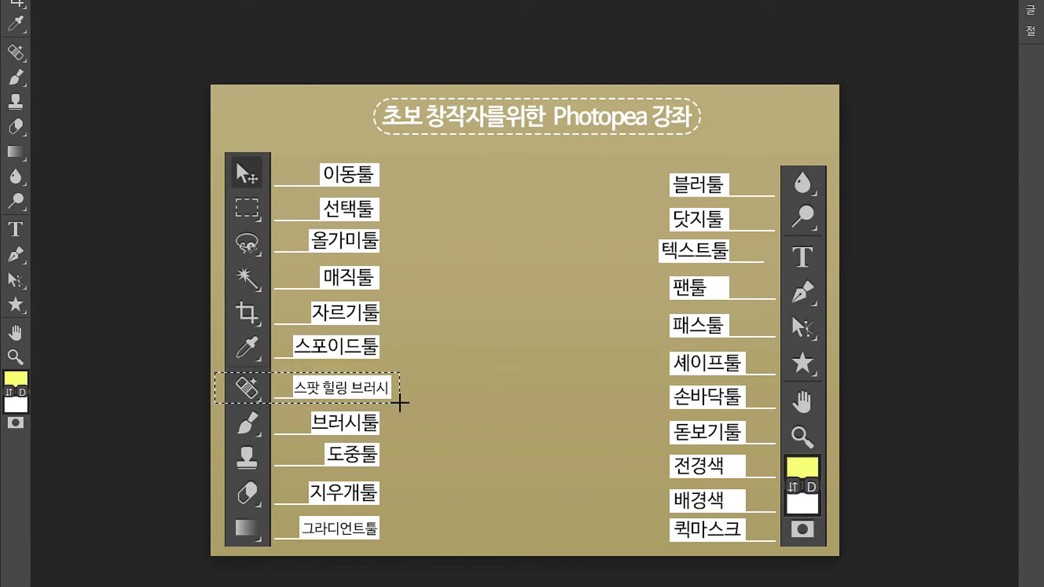
mouse_move(412, 412)
mouse_down()
mouse_move(212, 434)
mouse_move(398, 467)
mouse_up()
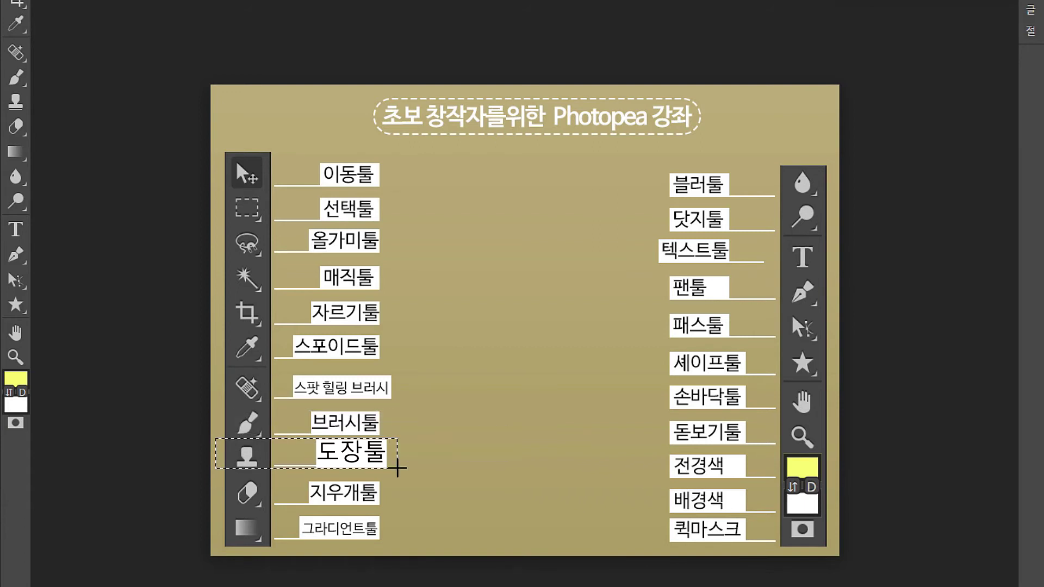
drag(217, 476, 381, 508)
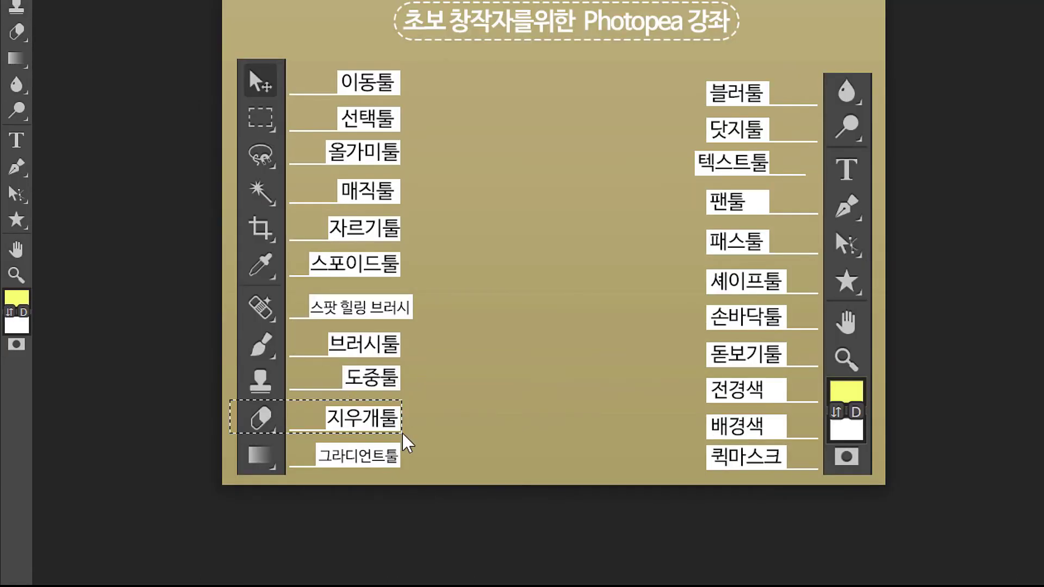
drag(223, 442, 416, 477)
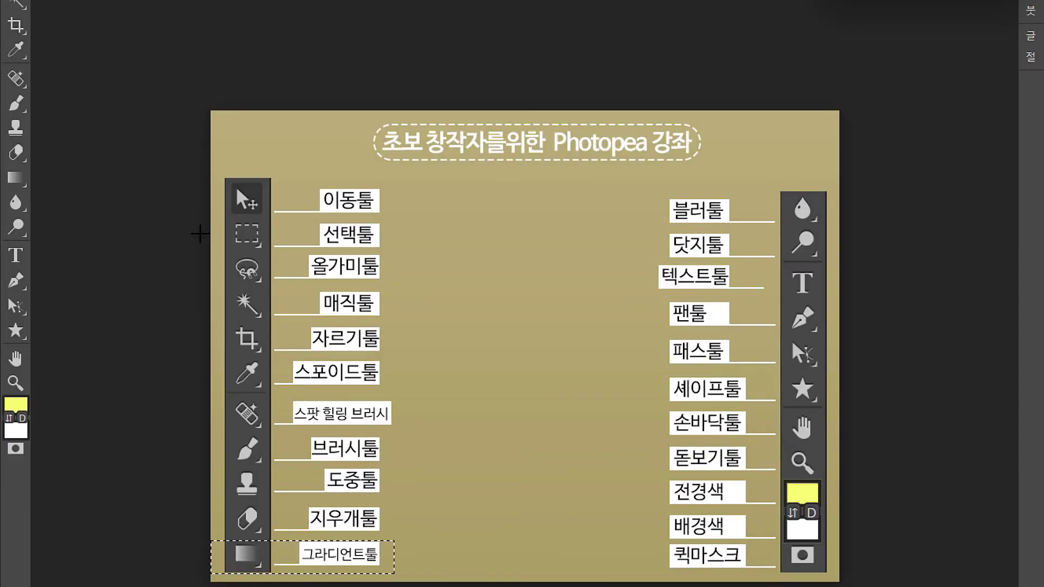
View the blur, gradient and dodge tool flyouts, then select the 블러툴 row
right_click(16, 202)
right_click(16, 177)
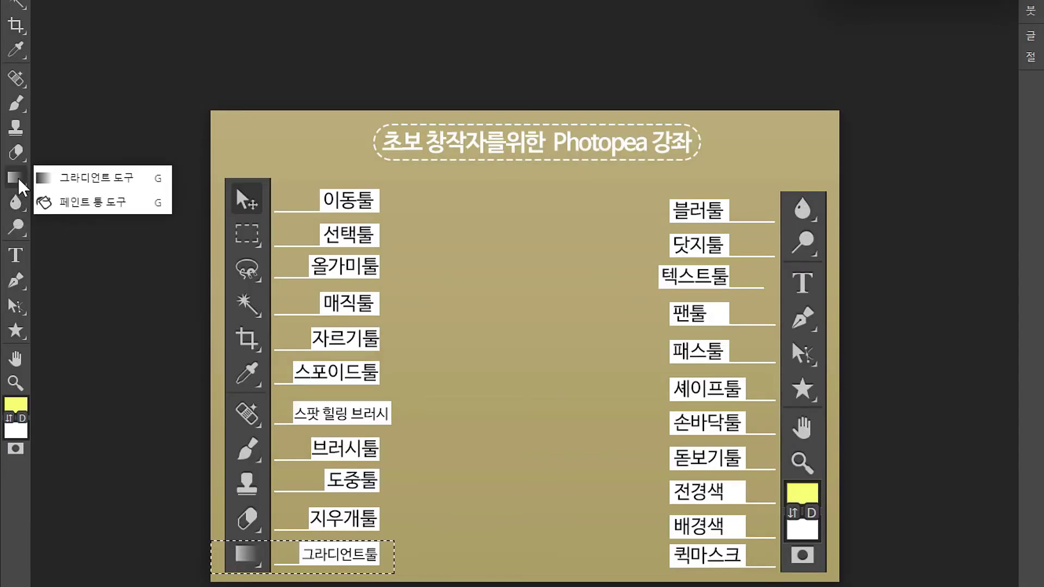
right_click(16, 201)
right_click(14, 225)
drag(648, 189, 853, 222)
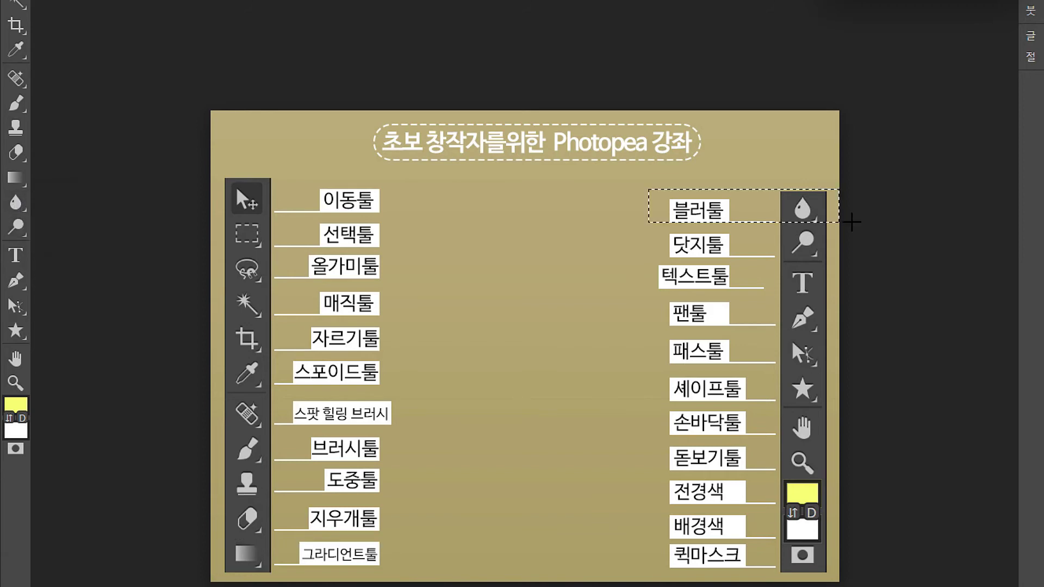
Marquee the 닷지툴, 텍스트툴, 팬툴 and 패스툴 rows in turn
drag(647, 230, 823, 260)
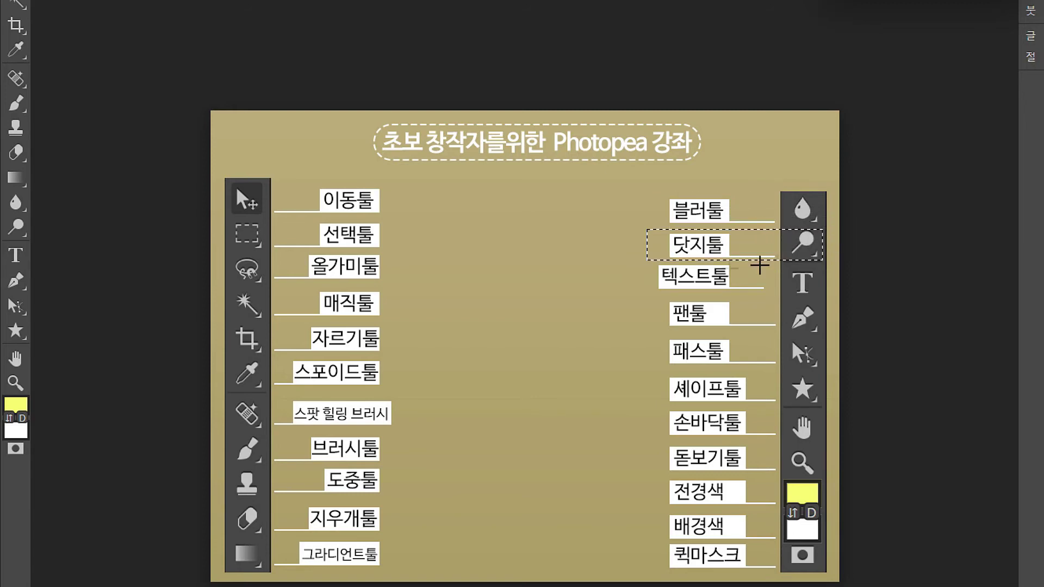
drag(651, 262, 840, 294)
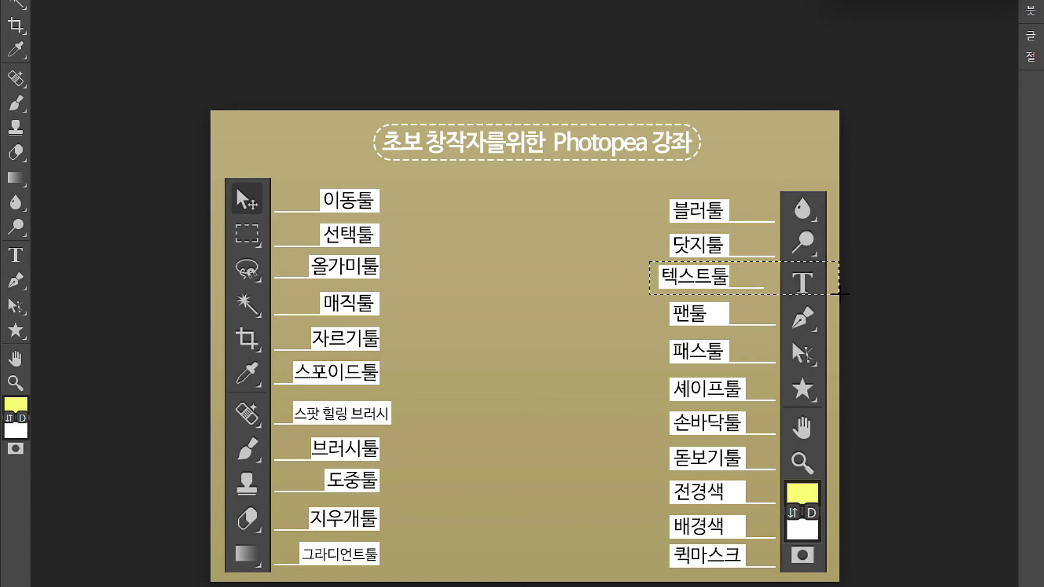
drag(653, 299, 839, 331)
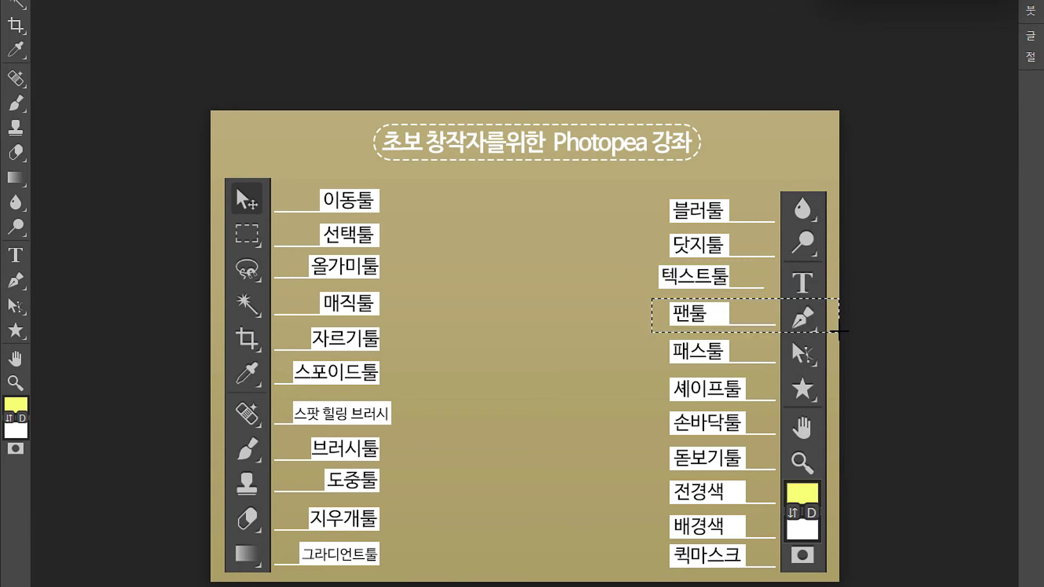
drag(827, 337, 652, 368)
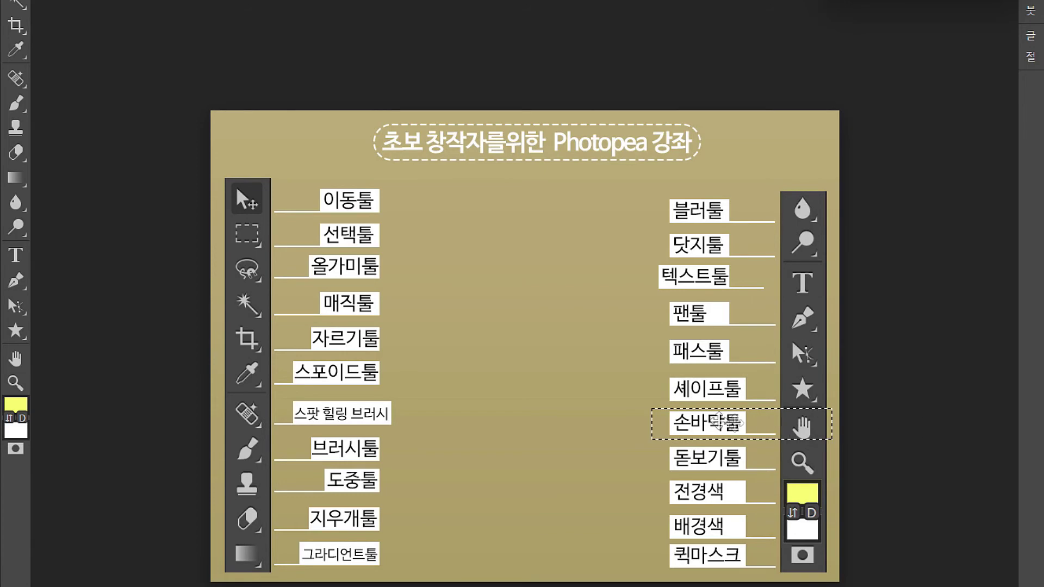
Select the lower rows through 전경색 and 배경색, deselect, then box the 퀵마스크 row
scroll(929, 428, down, 2)
drag(652, 353, 839, 387)
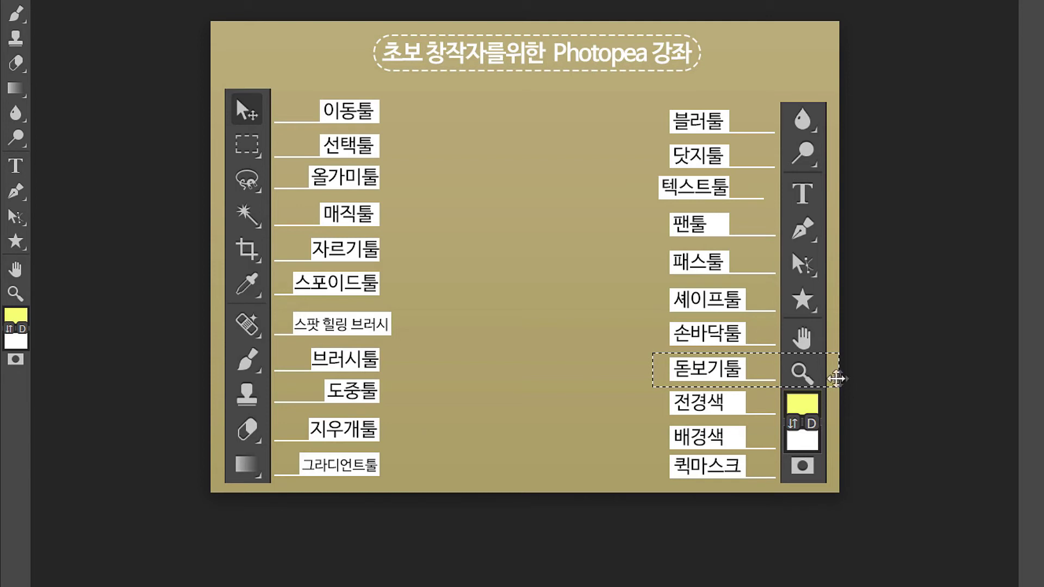
drag(655, 389, 839, 421)
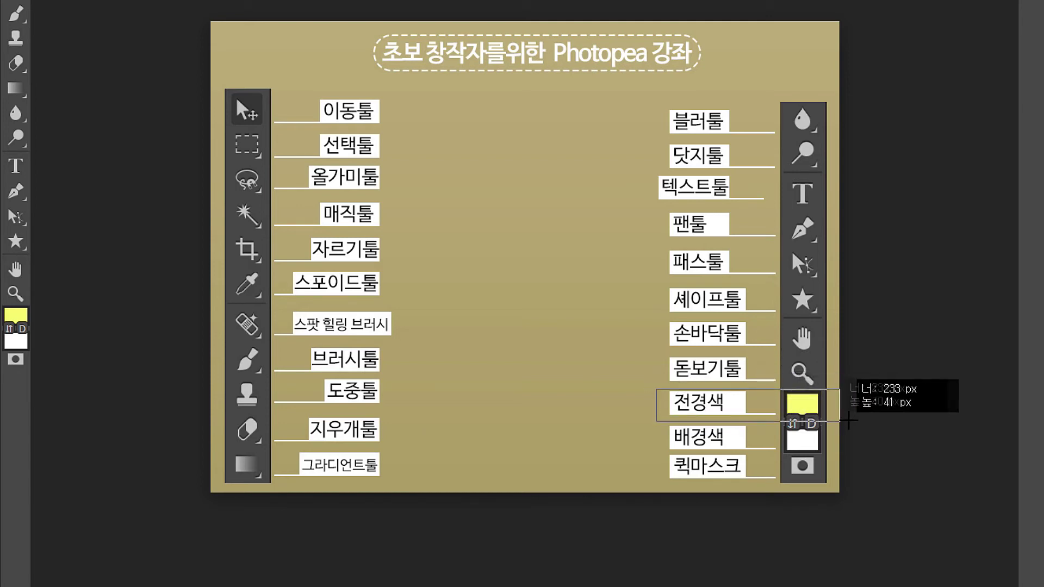
drag(658, 423, 840, 460)
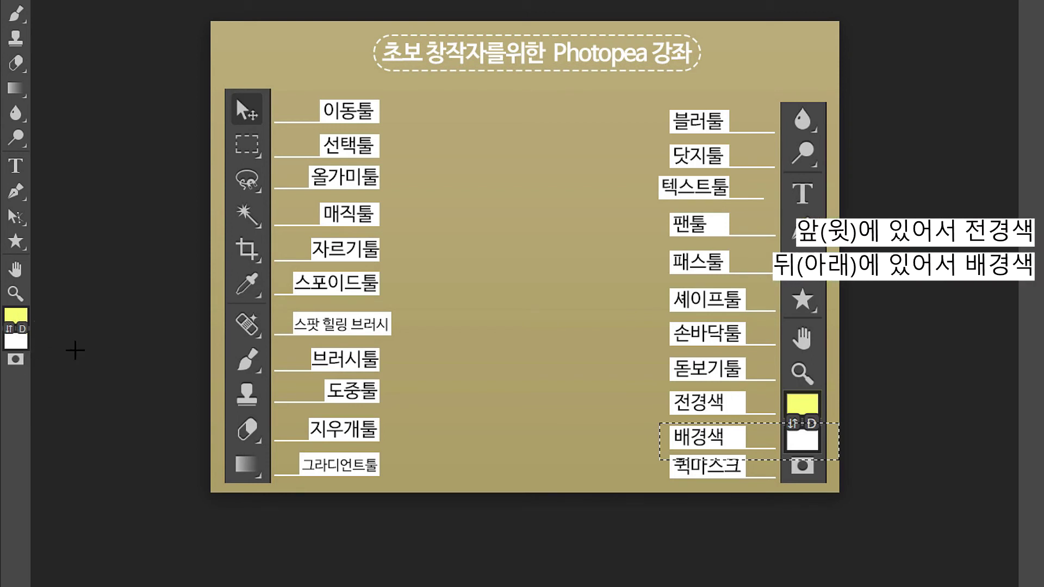
click(662, 463)
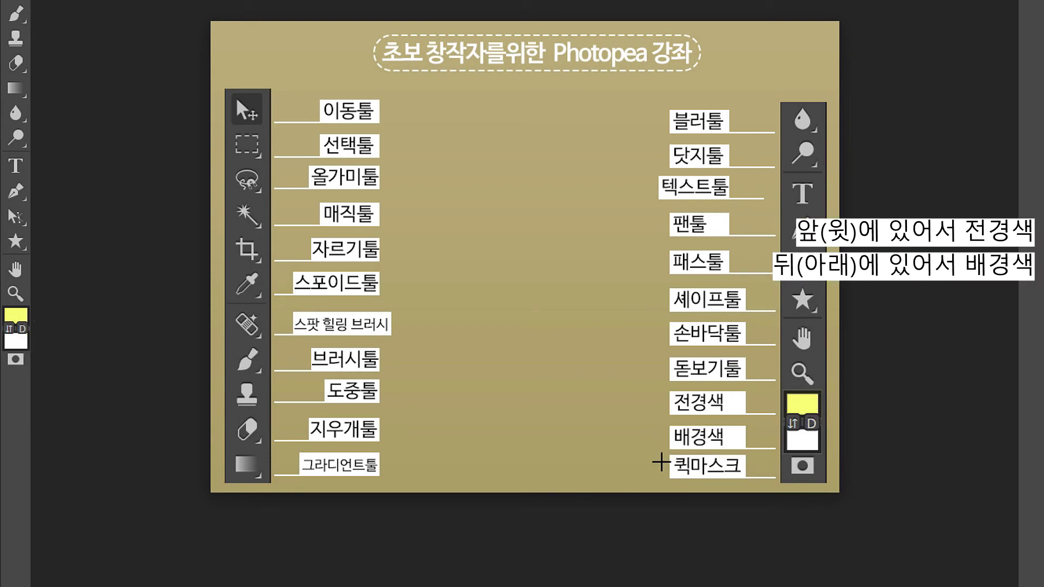
drag(664, 455, 855, 487)
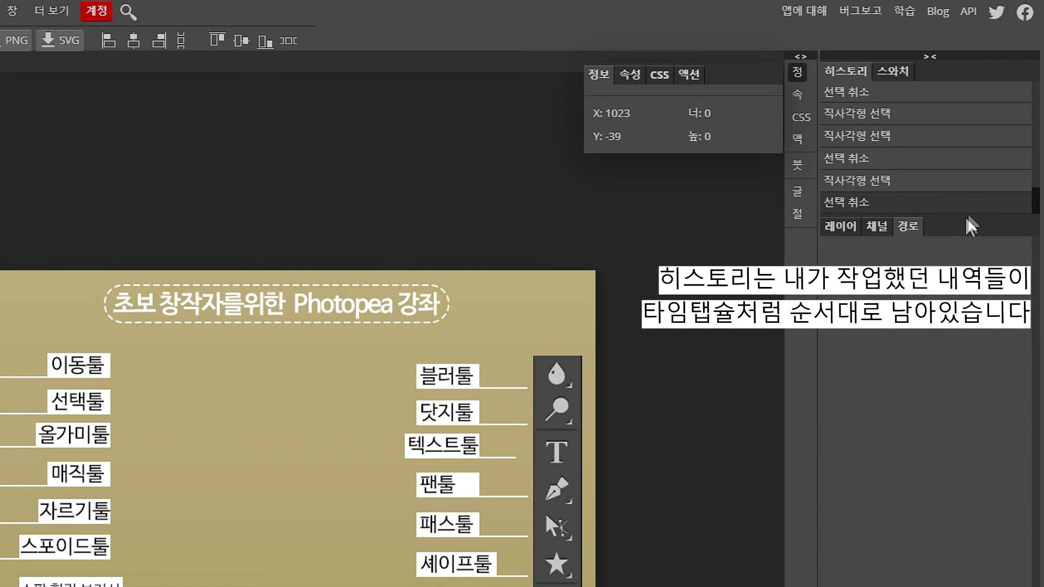
Step forward through the History panel entries to the latest state
click(865, 93)
click(865, 114)
click(865, 136)
click(864, 158)
click(885, 204)
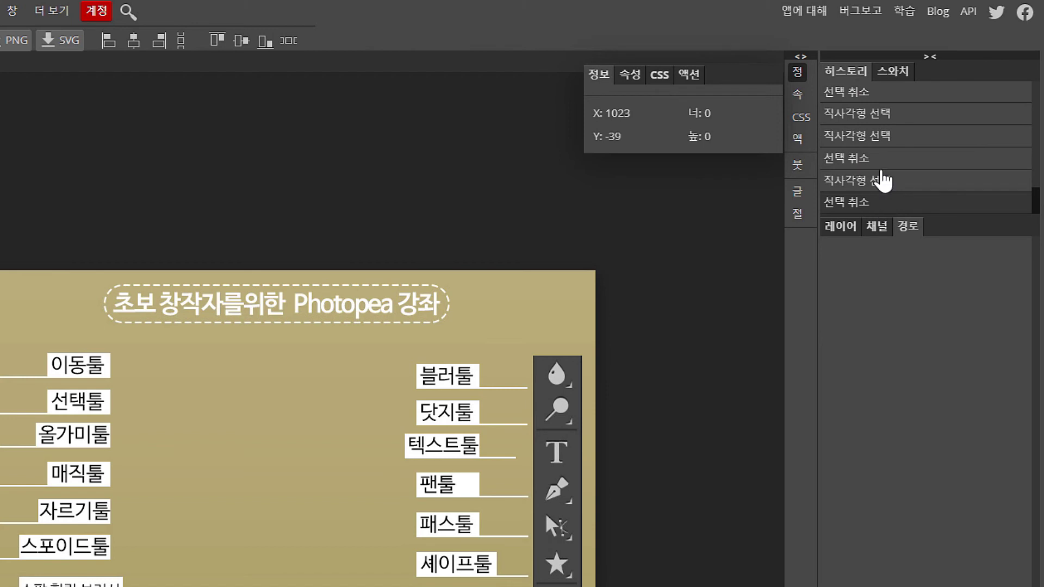
Revert history to an earlier rectangular selection, then display the colour swatches
click(882, 180)
click(881, 158)
click(881, 136)
click(884, 114)
click(884, 136)
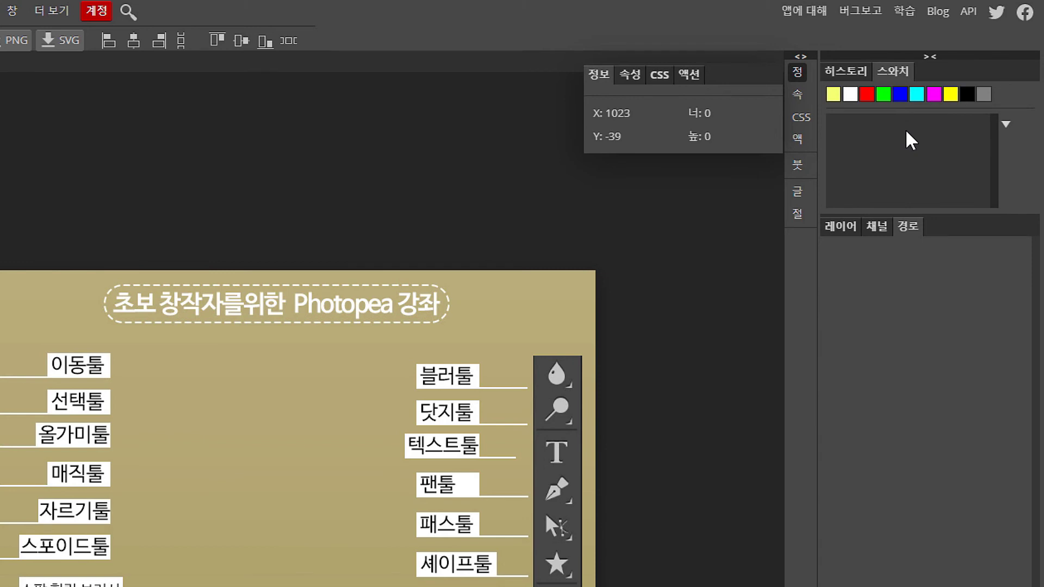
click(837, 224)
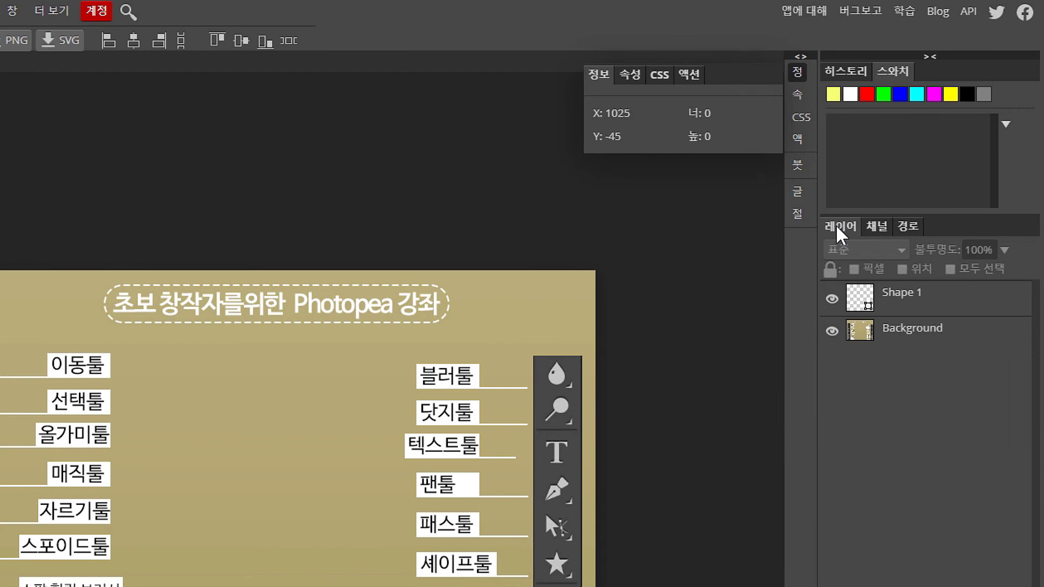
click(876, 226)
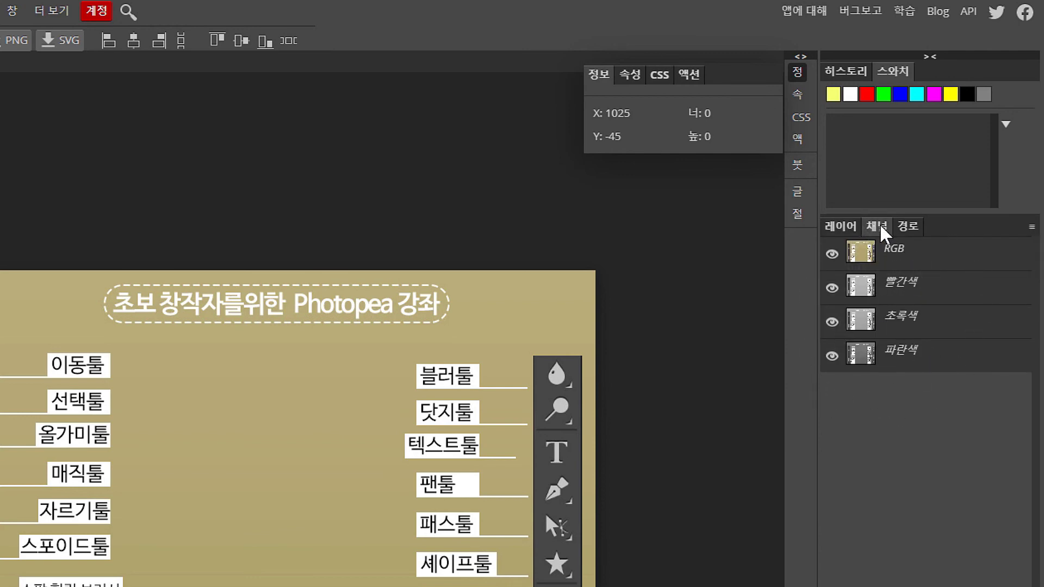
click(910, 226)
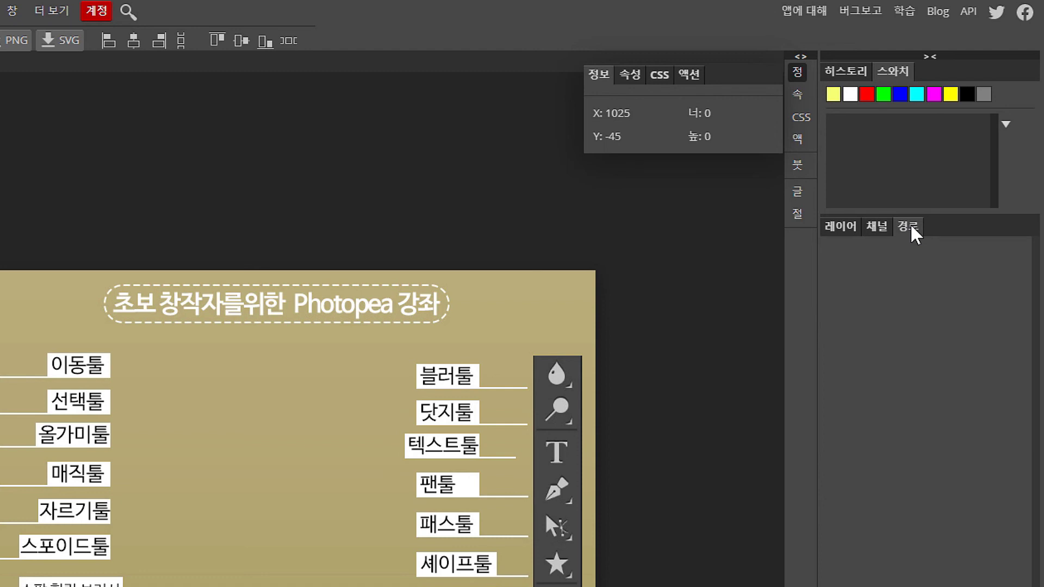